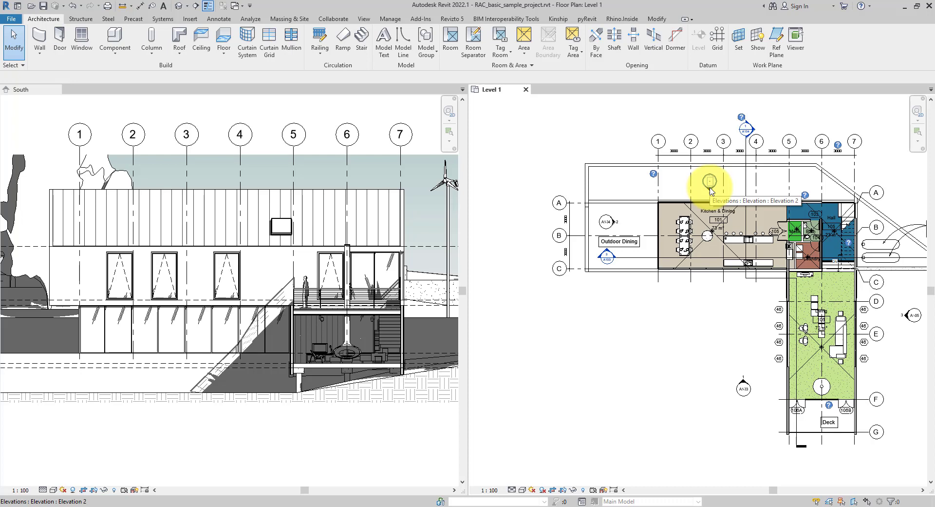
Open the South elevation from its marker in the Level 1 plan and display the Project Browser
double_click(744, 380)
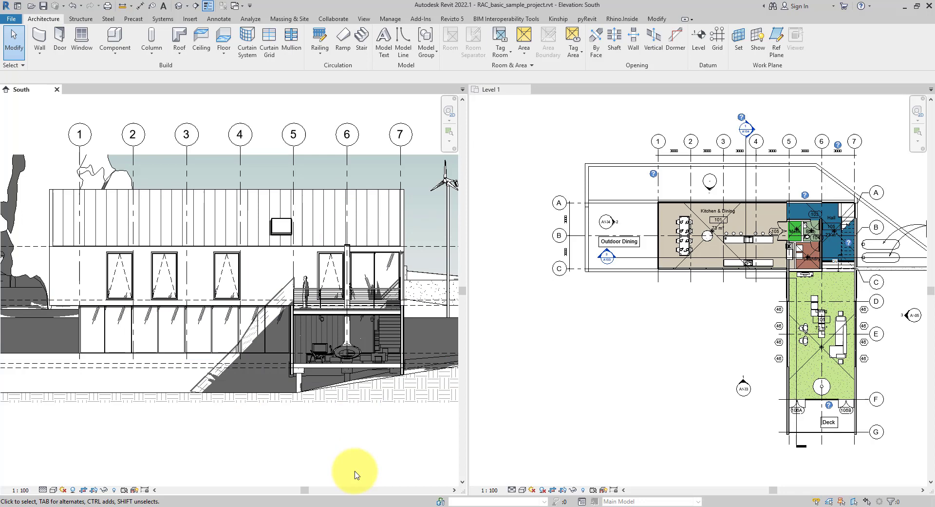
key("p")
key("b")
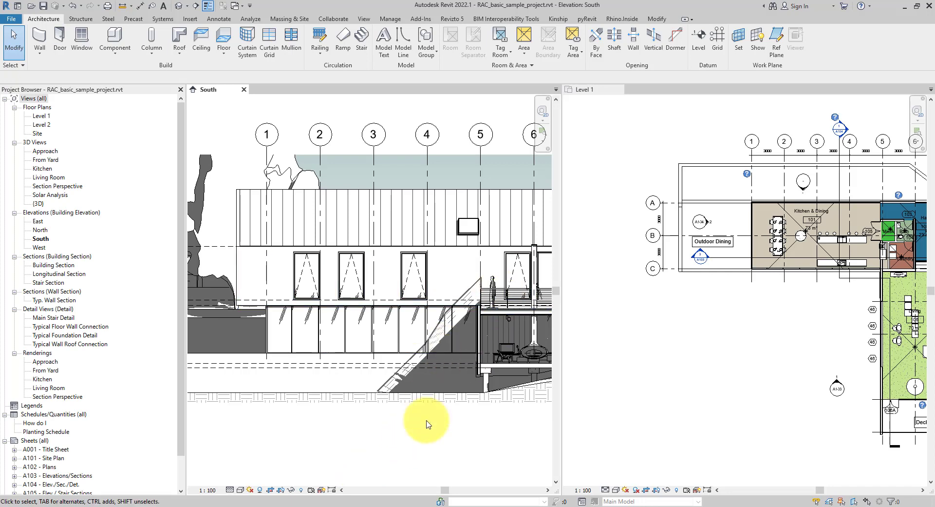
left_click(445, 116)
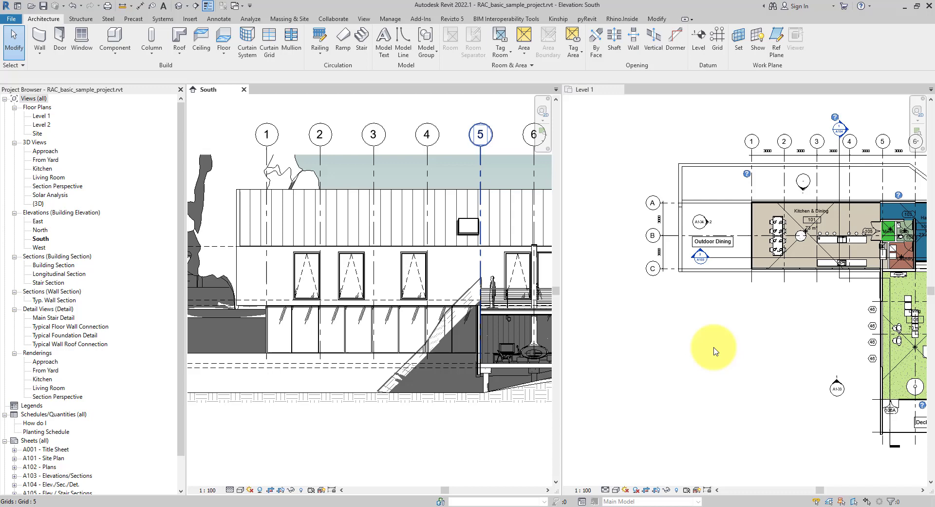
left_click(292, 251)
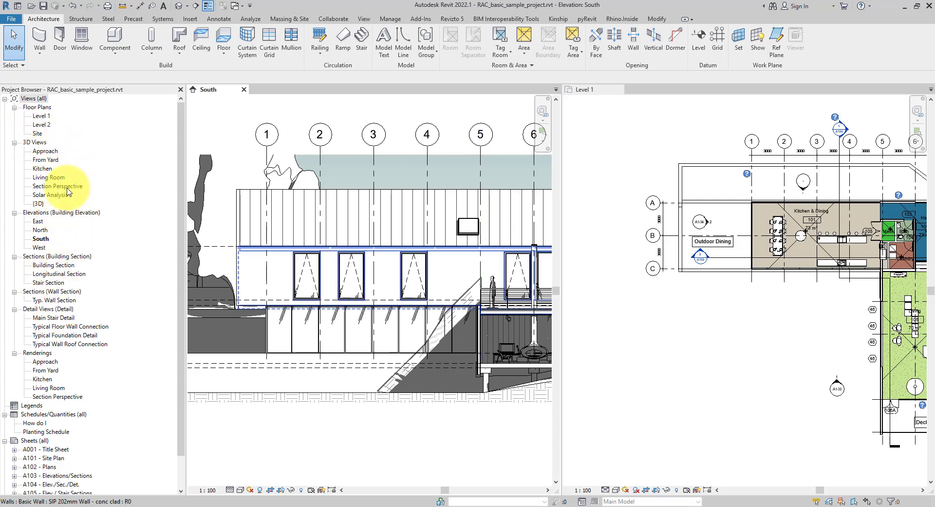
left_click(286, 116)
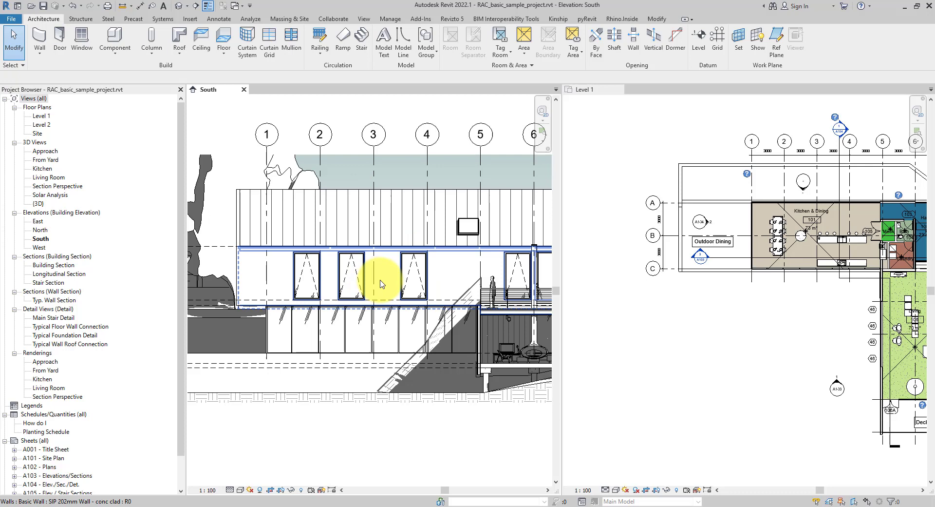
Find the South elevation's referring views and open the Level 2 floor plan from them
middle_click_drag(437, 317, 366, 309)
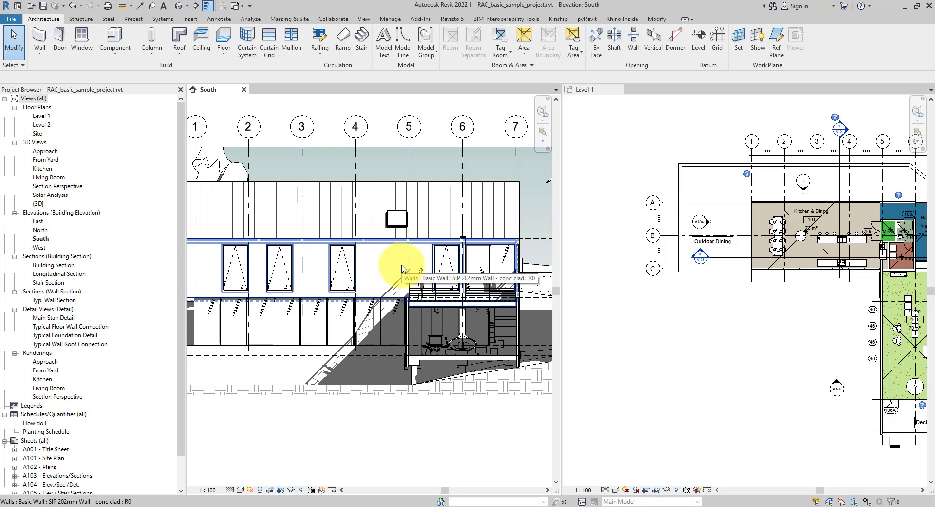
right_click(365, 430)
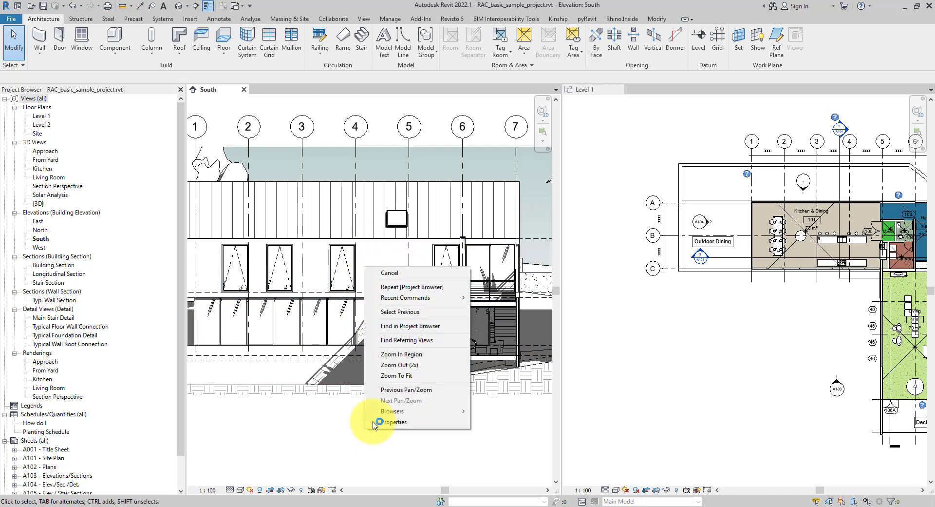
left_click(439, 344)
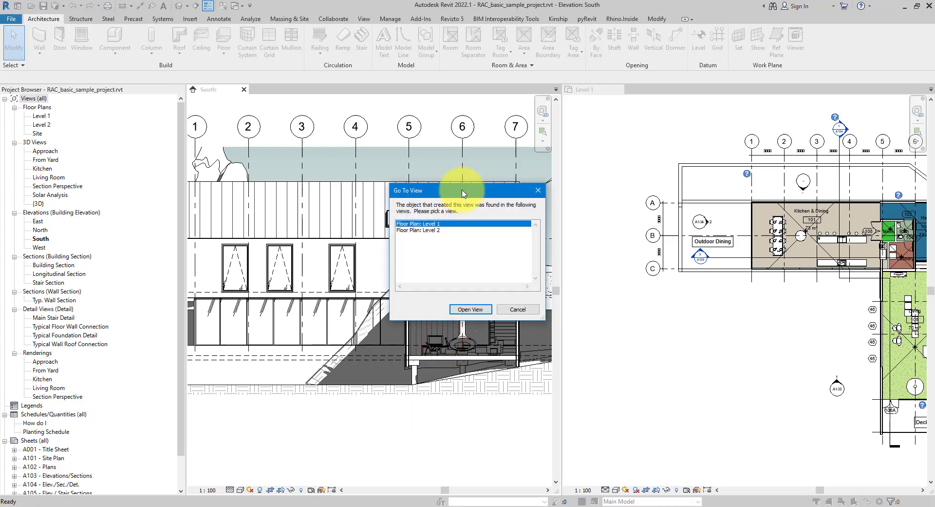
left_click_drag(469, 196, 438, 172)
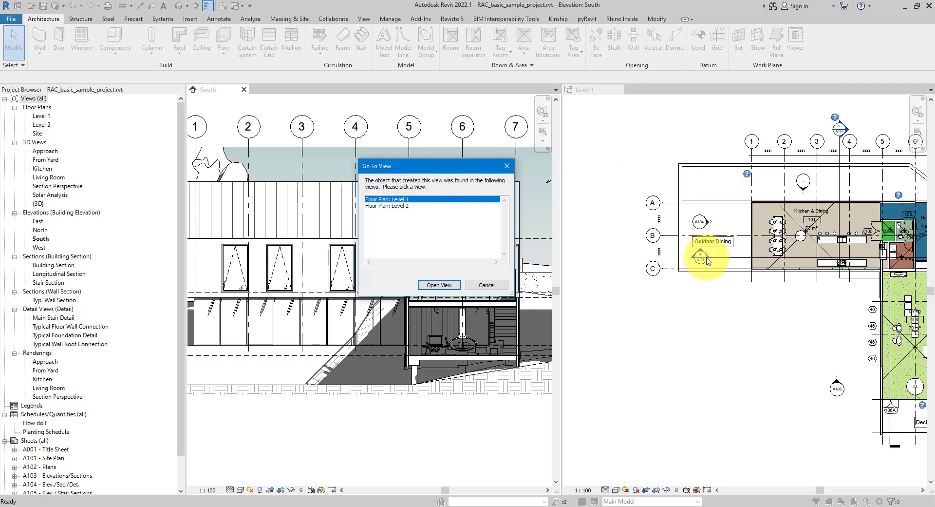
left_click(396, 206)
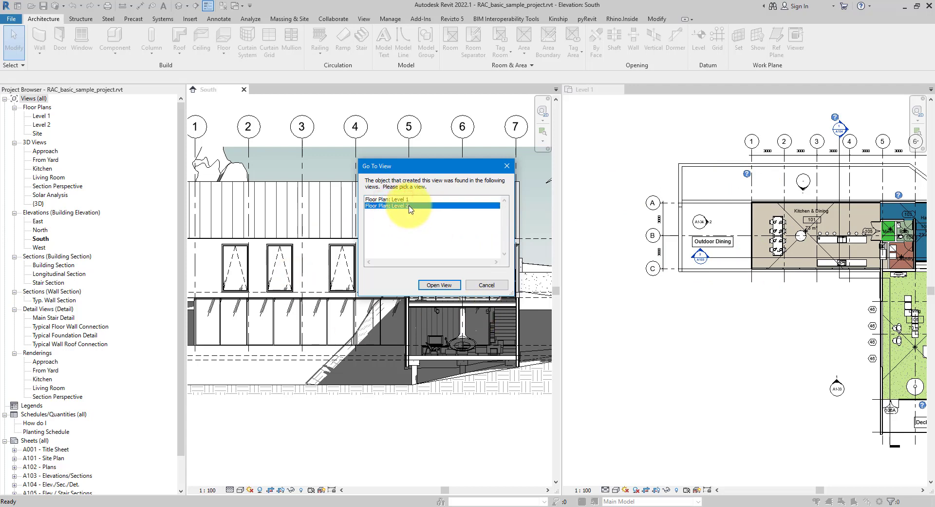
left_click(449, 288)
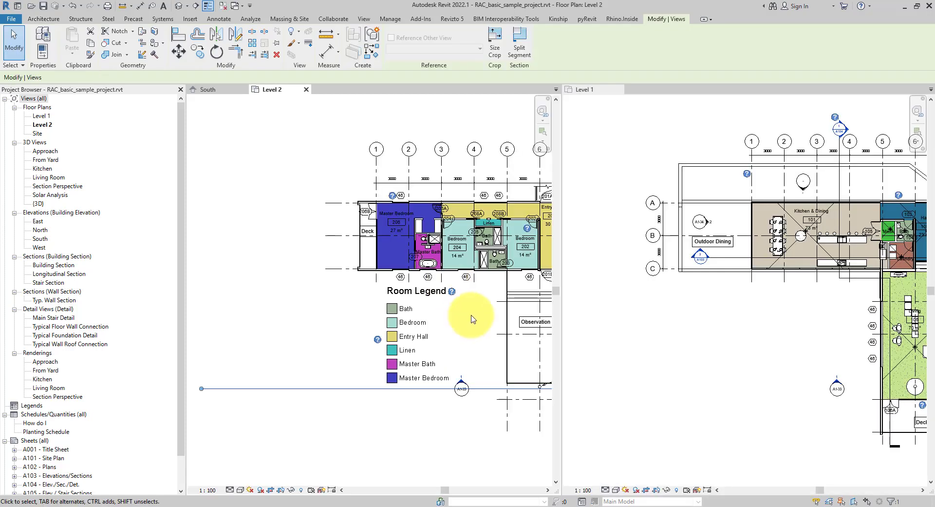
middle_click_drag(472, 319, 412, 320)
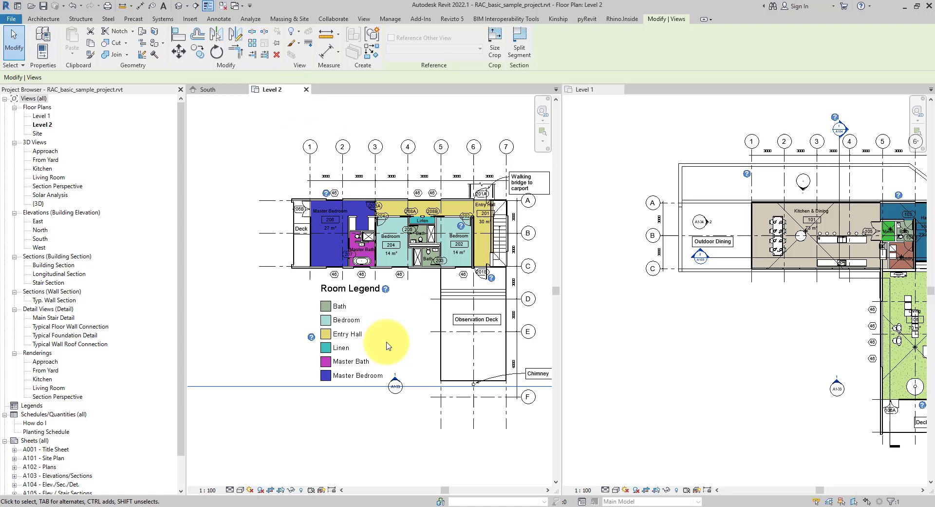
Return to the South elevation and open the Level 1 floor plan through its referring views
left_click(227, 92)
right_click(399, 443)
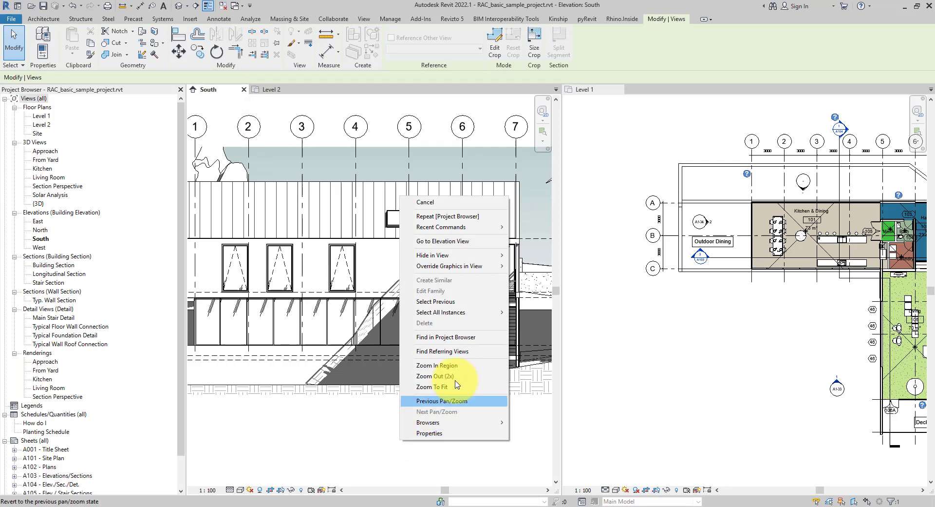
left_click(468, 351)
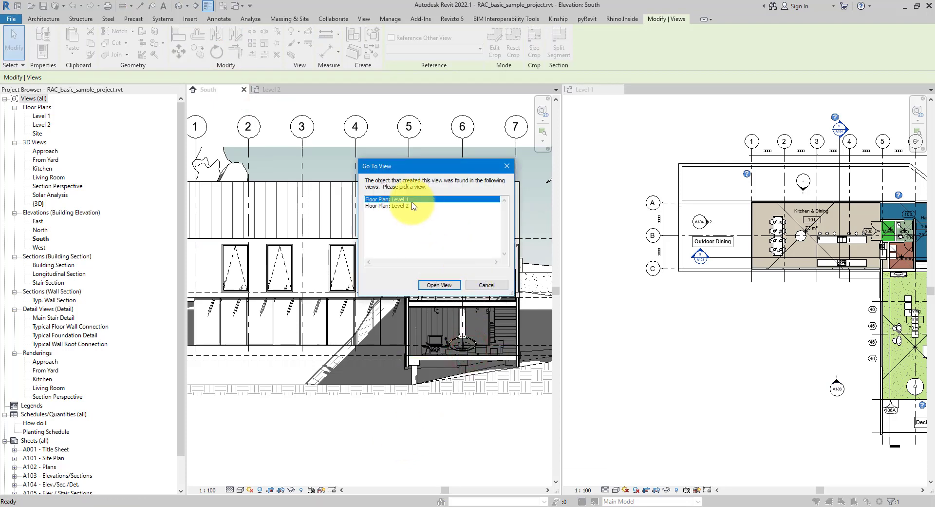
left_click(441, 285)
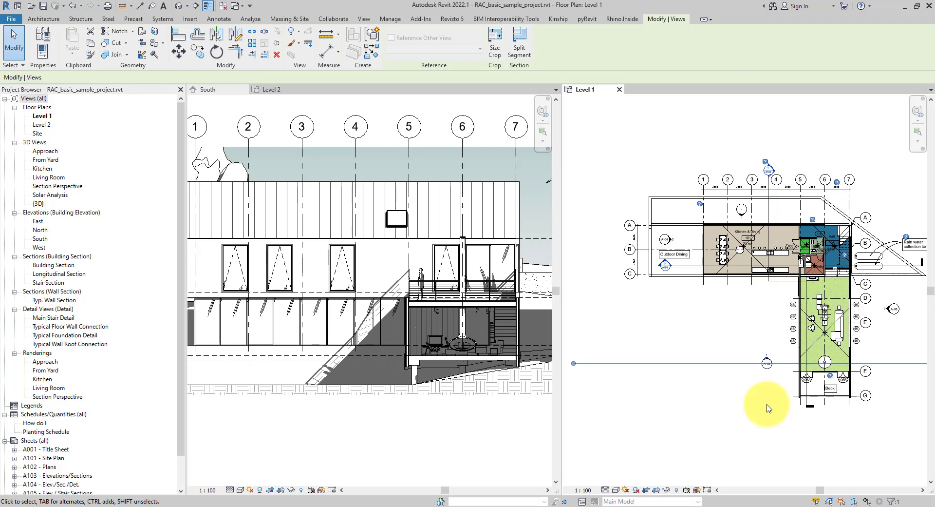
Select the South elevation's arrow in the Level 1 plan and move its view line to just above grid F
left_click(768, 404)
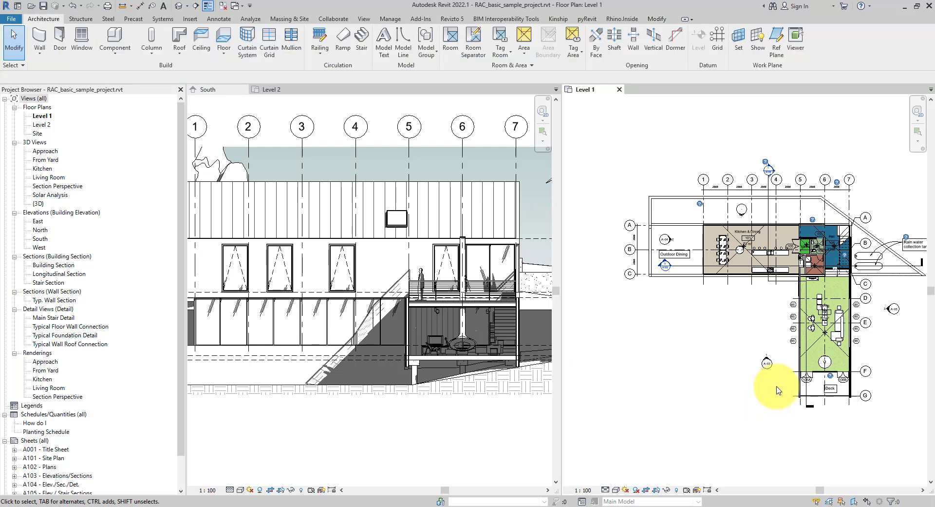
scroll(777, 371, "up", 4)
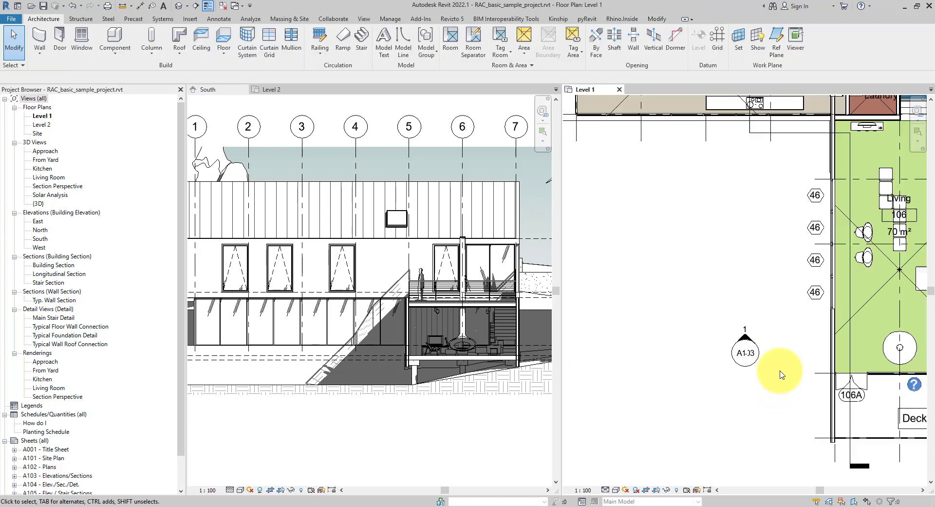
left_click(746, 337)
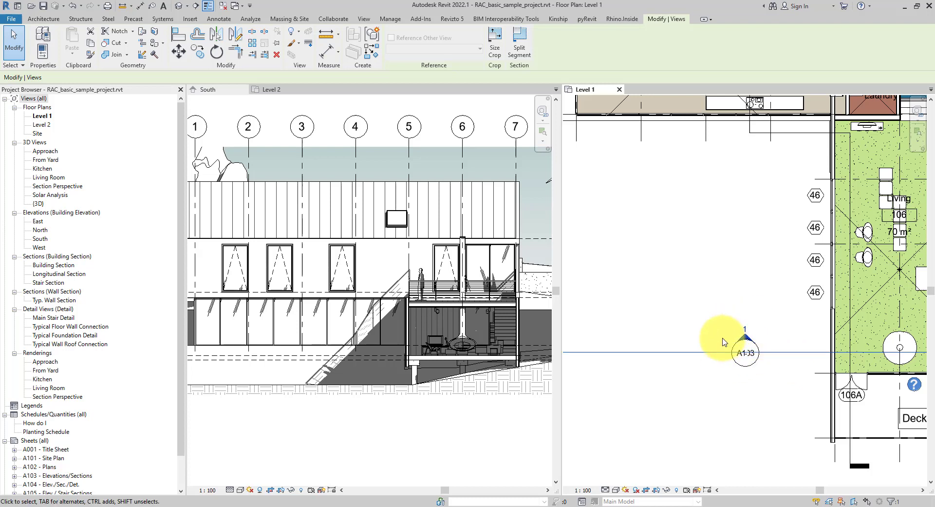
scroll(728, 387, "down", 1)
scroll(728, 387, "down", 3)
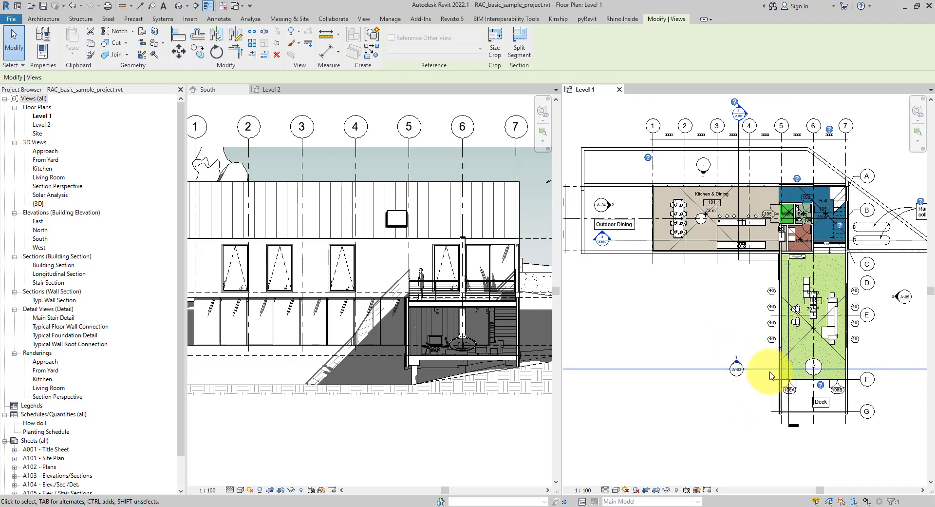
mouse_move(766, 369)
left_mouse_down()
mouse_move(766, 312)
mouse_move(777, 351)
mouse_move(755, 375)
mouse_move(763, 379)
left_mouse_up()
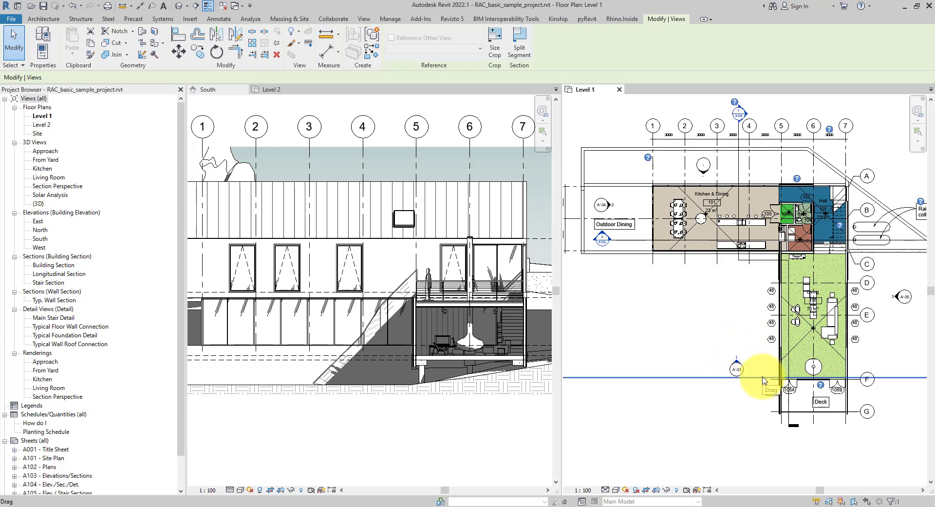
left_click_drag(760, 379, 752, 431)
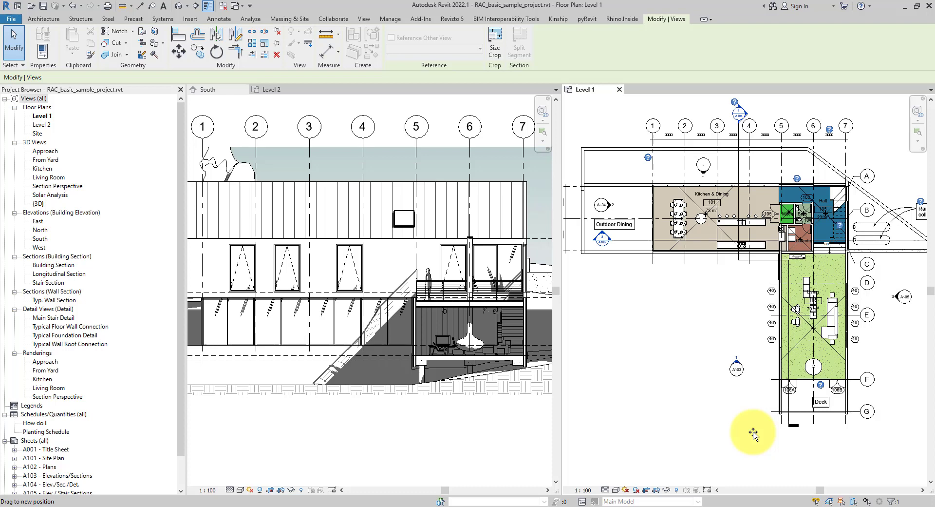
left_click_drag(754, 433, 742, 376)
left_click(713, 331)
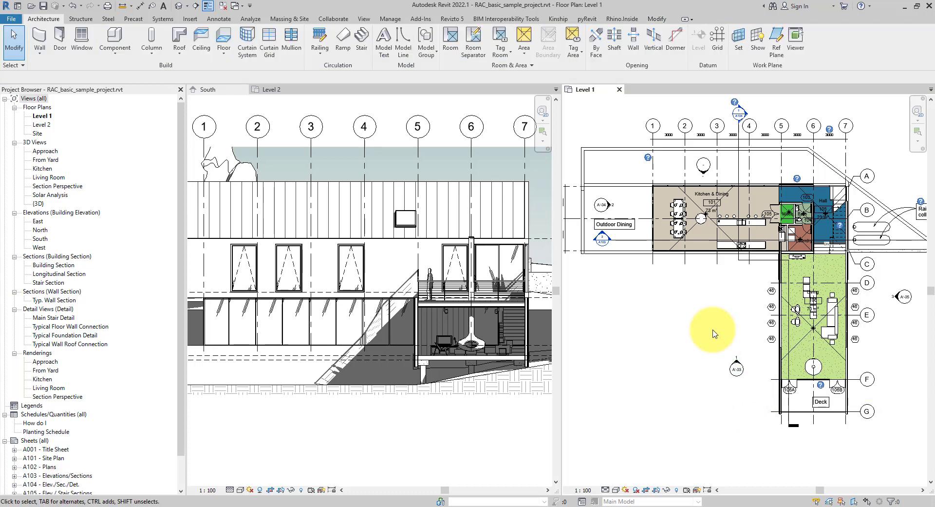
Turn on the Properties palette in the user interface settings
left_click(335, 19)
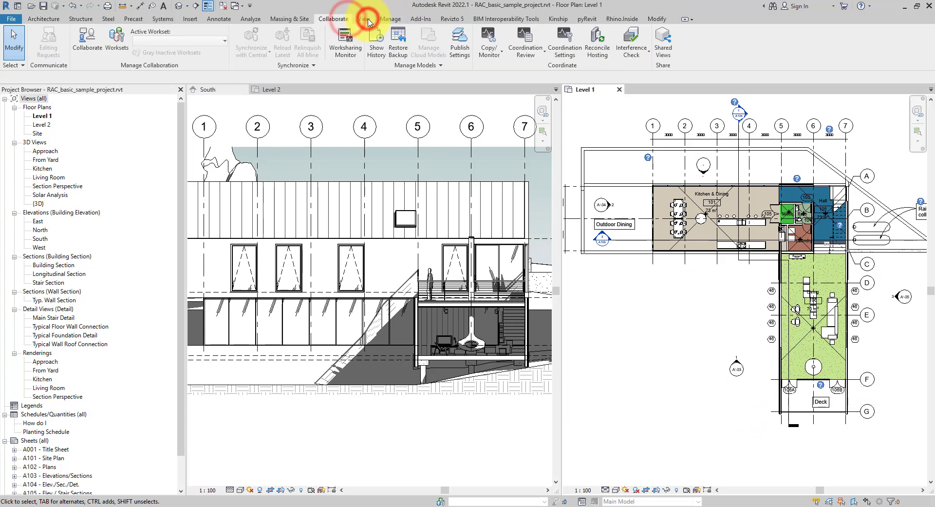
left_click(367, 20)
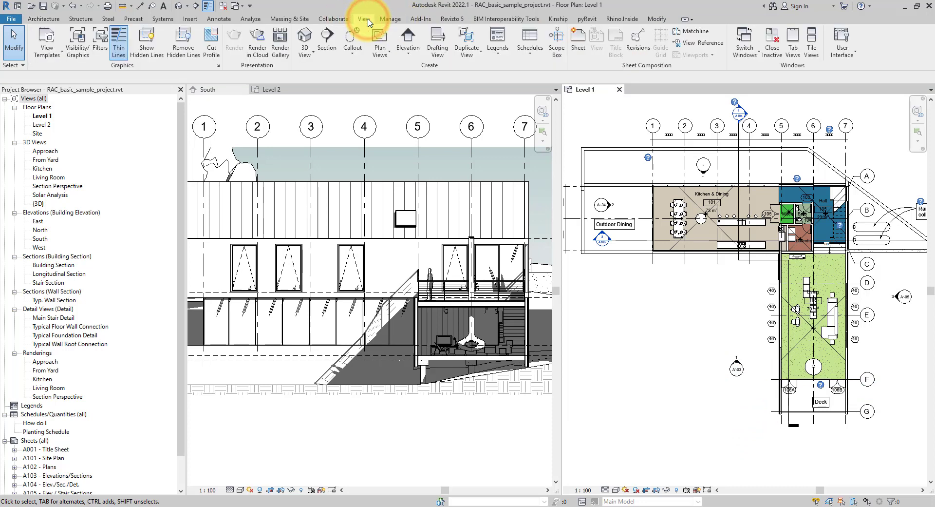
left_click(844, 60)
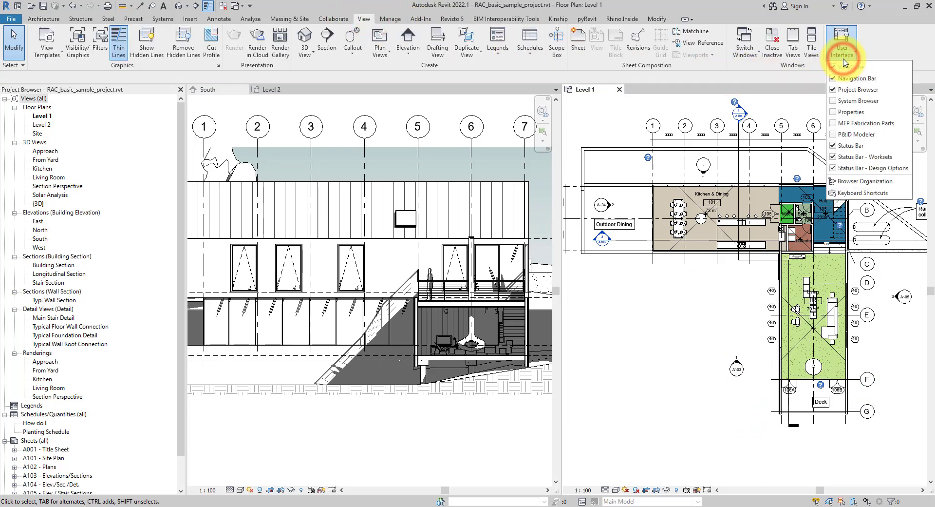
left_click(833, 115)
Hide the Project Browser and display it again through the user interface settings
left_click(844, 60)
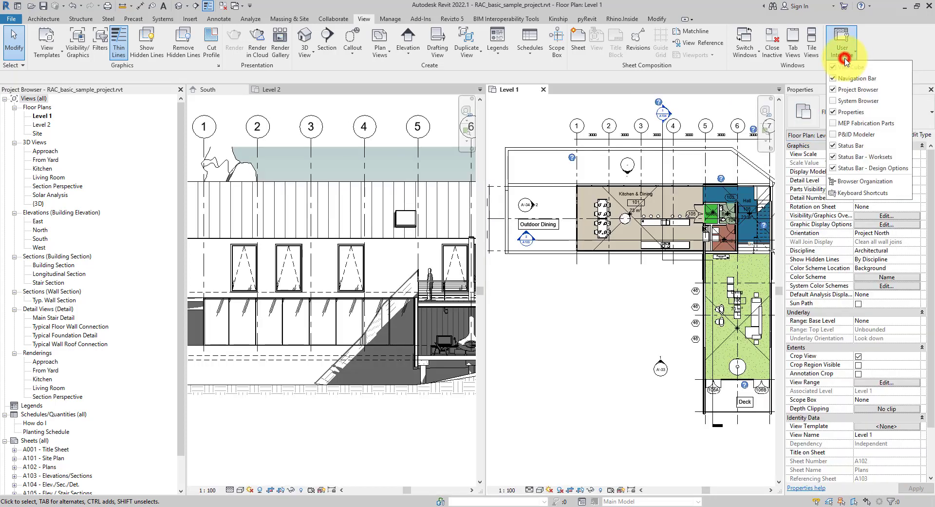
left_click(834, 90)
left_click(839, 46)
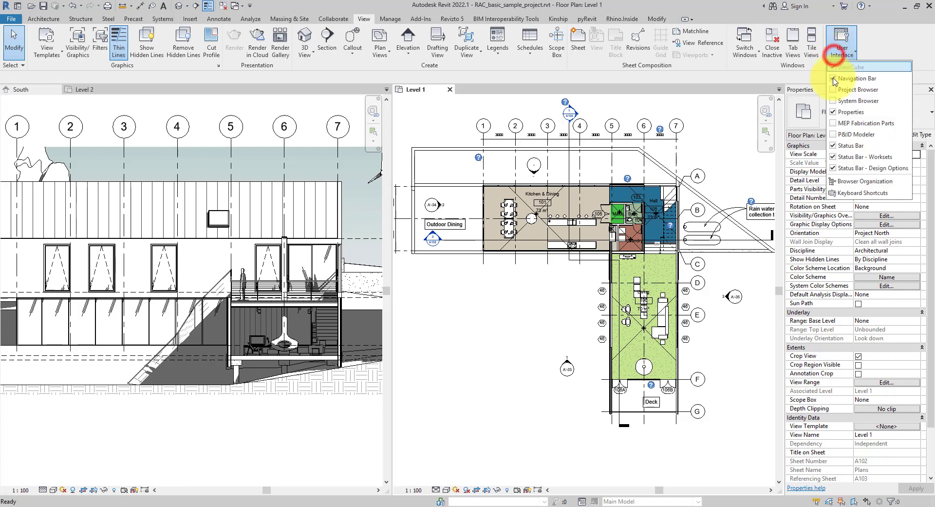
left_click(835, 89)
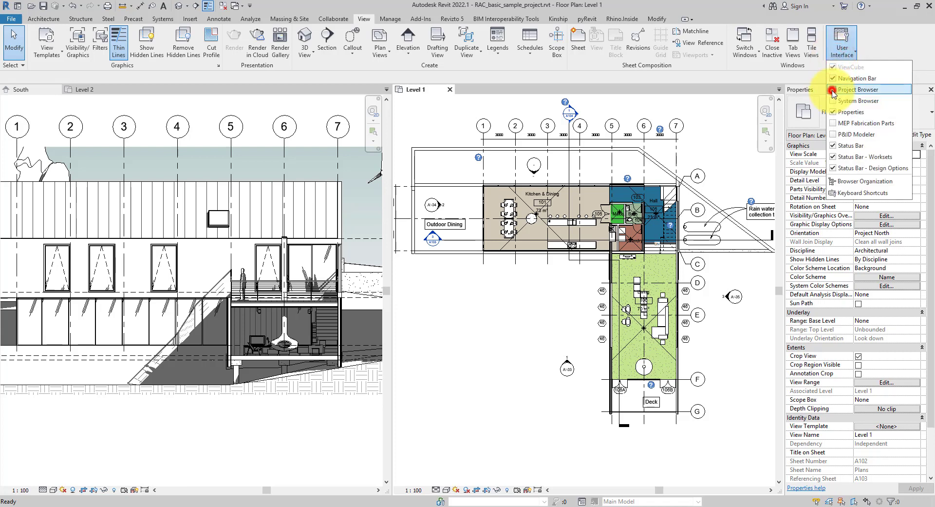
left_click(624, 296)
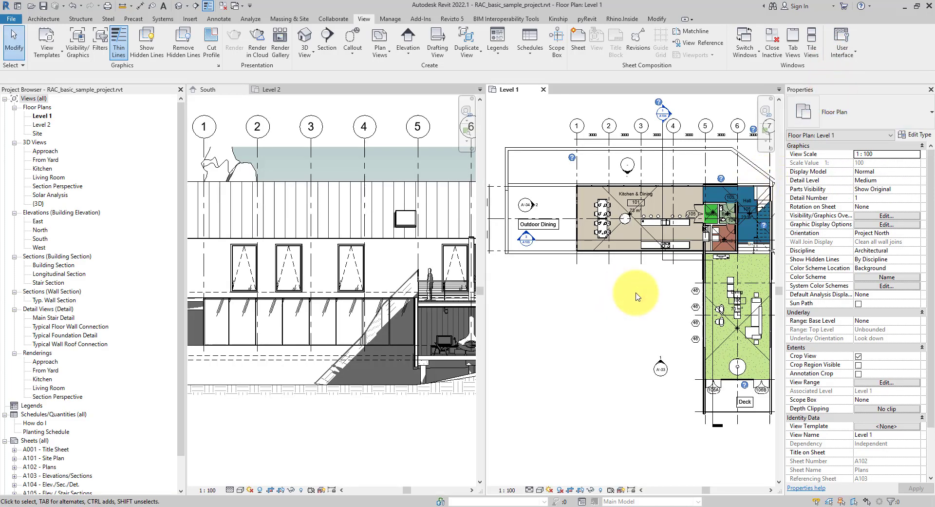
Select the South elevation marker beside the living room to view its properties
left_click(563, 277)
left_click(570, 293)
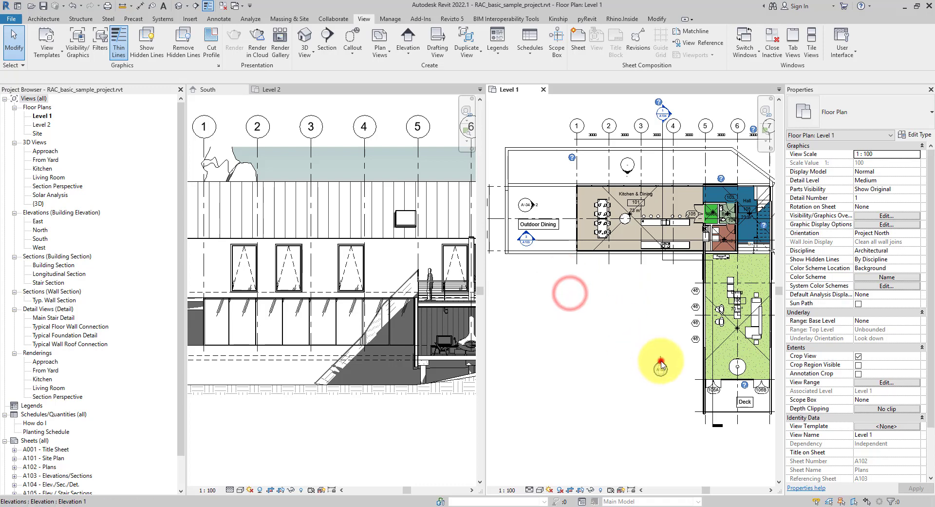
left_click(660, 368)
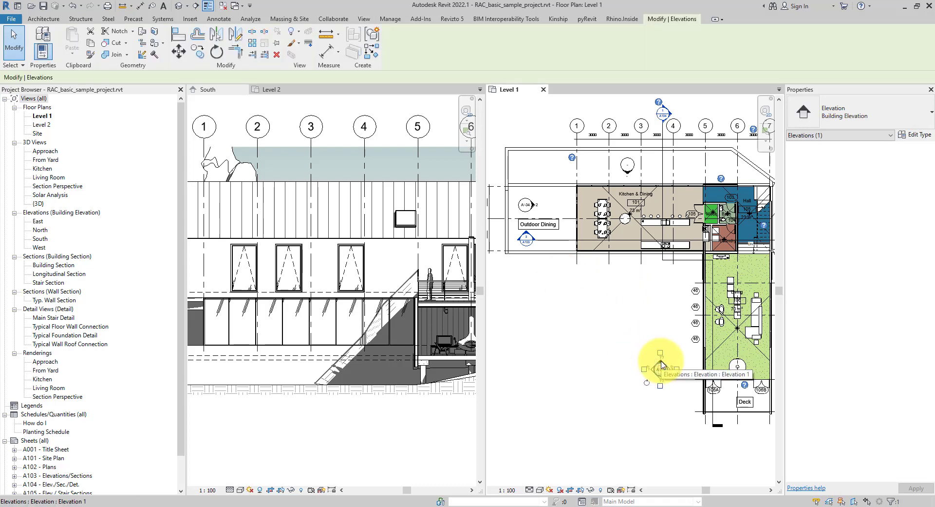
Clear the marker selection and turn off Crop View for the Level 1 floor plan
left_click(593, 284)
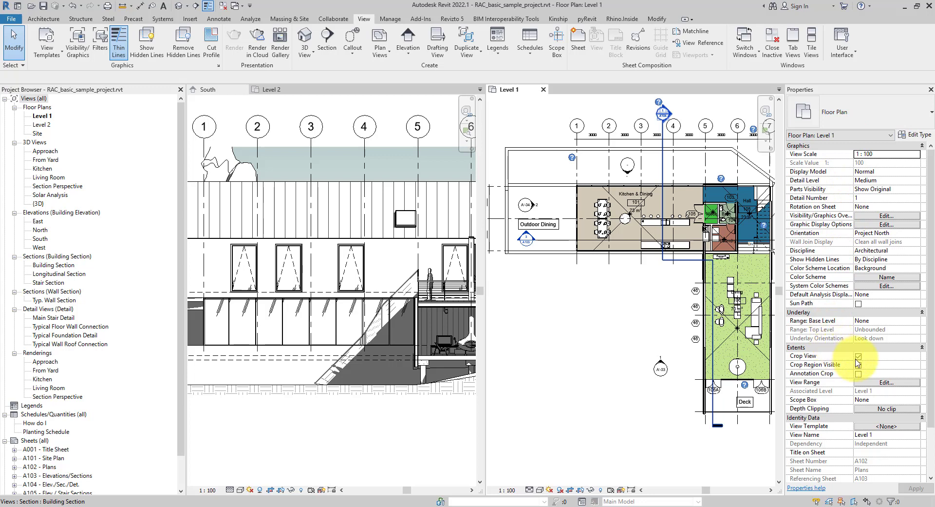
left_click(859, 356)
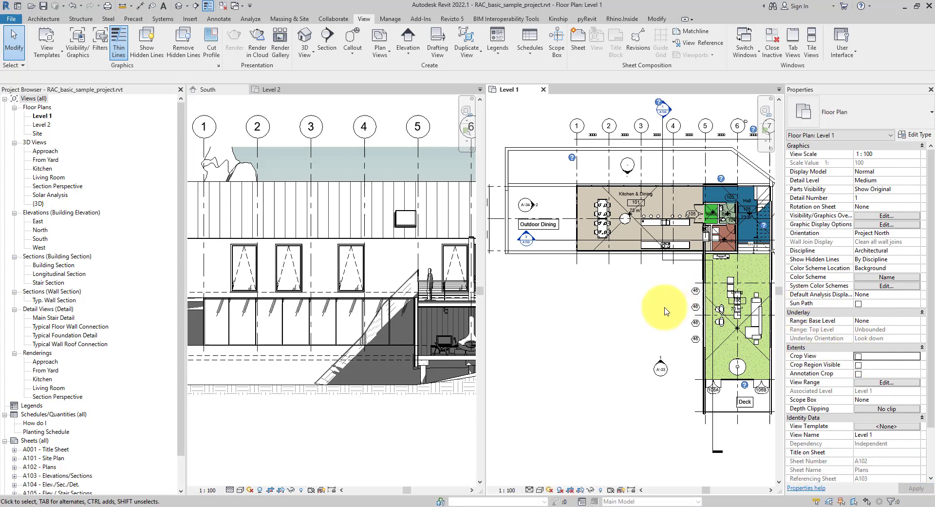
left_click(548, 291)
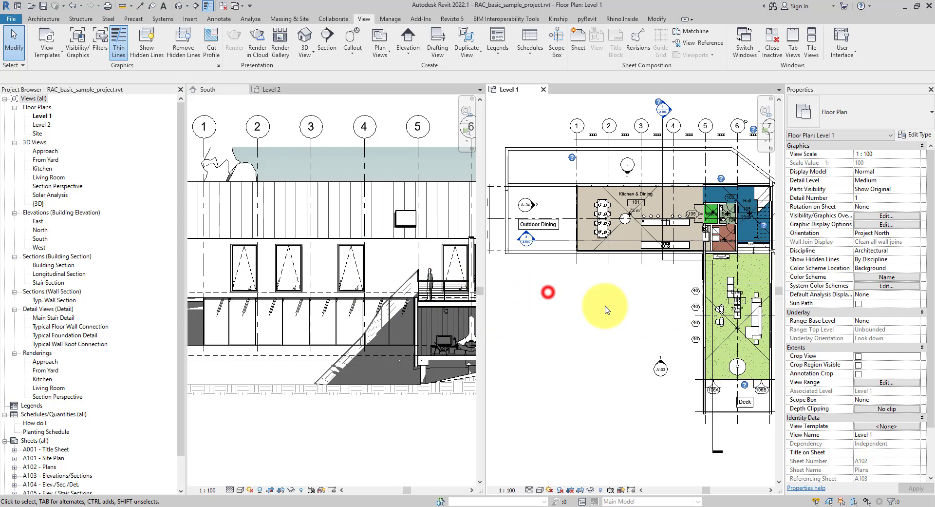
middle_click_drag(606, 310, 607, 295)
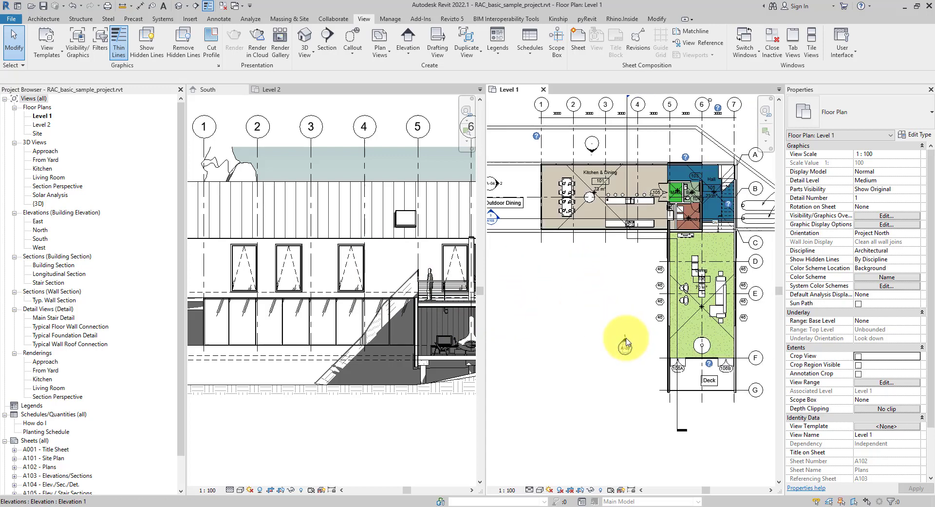
Move the South elevation's view line in the Level 1 plan below the deck and inspect the South elevation
left_click(625, 341)
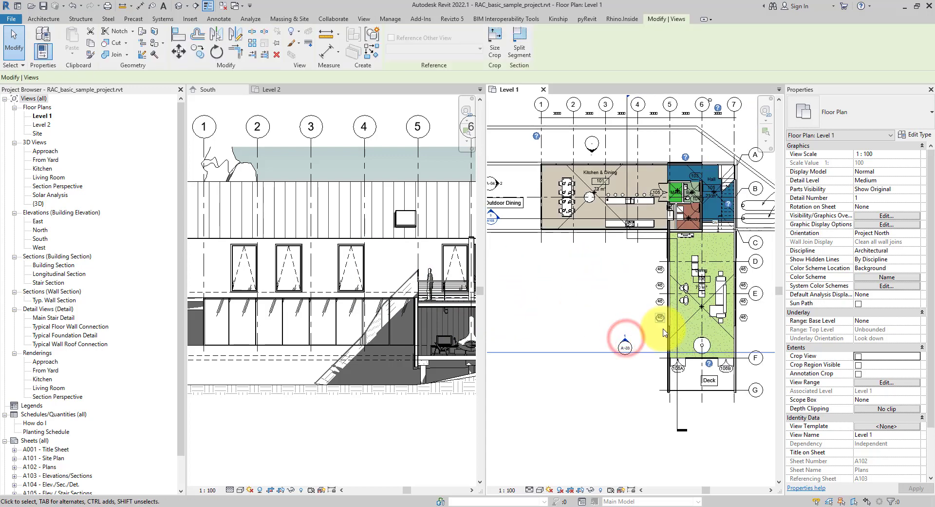
left_click_drag(653, 358, 637, 436)
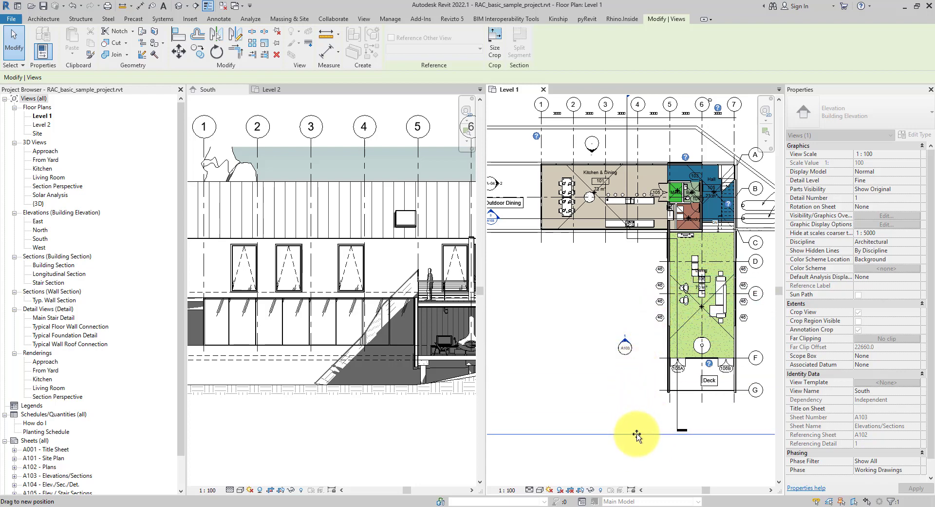
left_click_drag(638, 435, 639, 433)
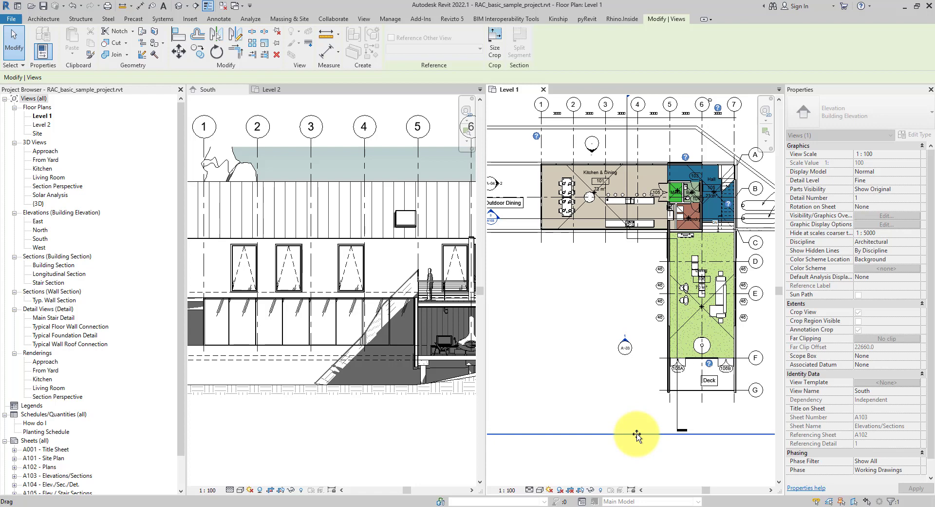
left_click(386, 334)
scroll(357, 327, "right", 3, "shift")
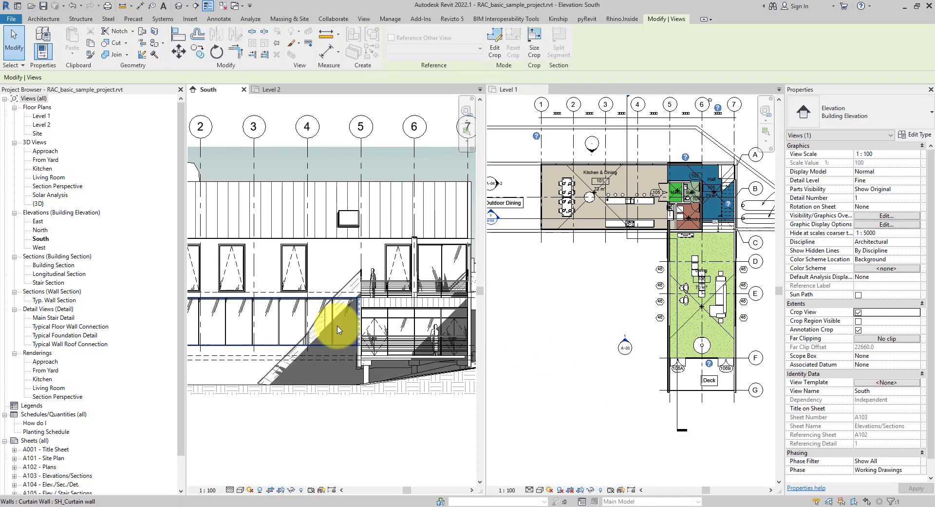
scroll(337, 330, "down", 3)
middle_click_drag(336, 328, 376, 333)
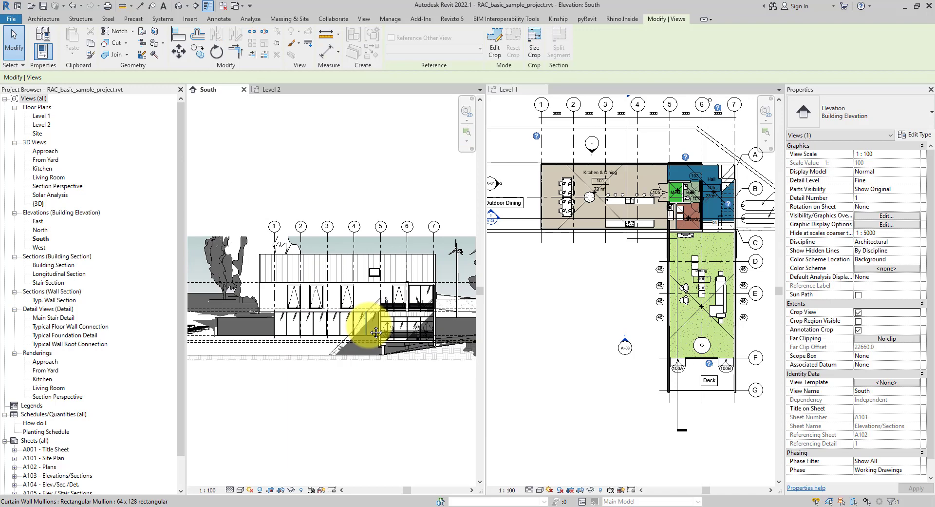
scroll(377, 332, "up", 1)
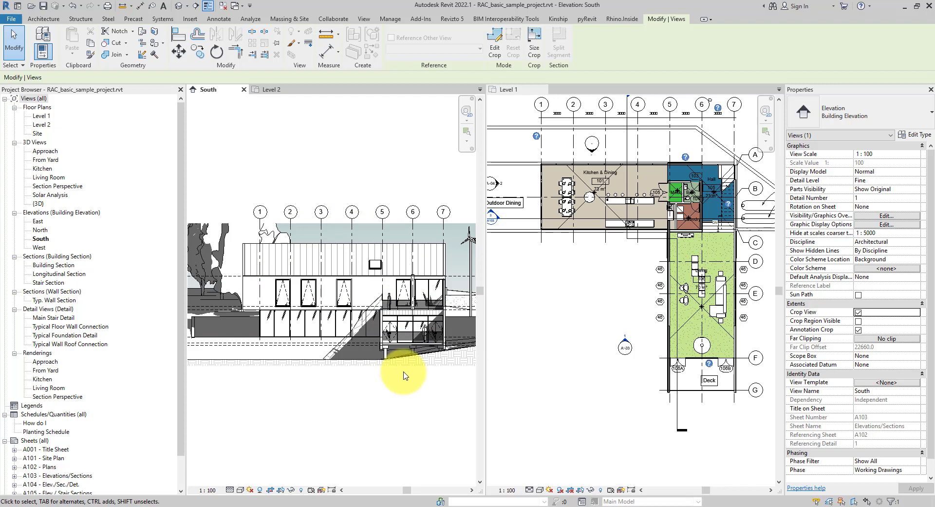
Move the whole South elevation marker to just below grid G in the Level 1 plan and locate its view line
left_click(589, 357)
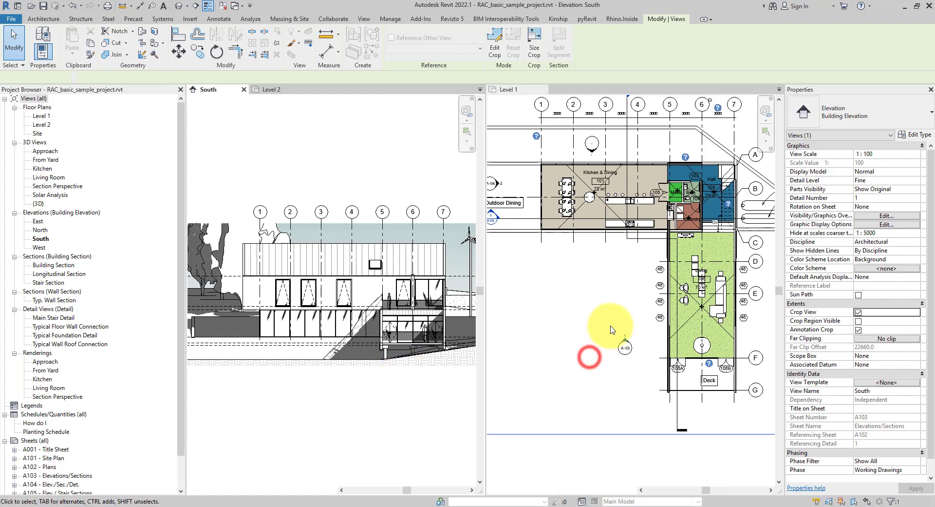
left_click(625, 341)
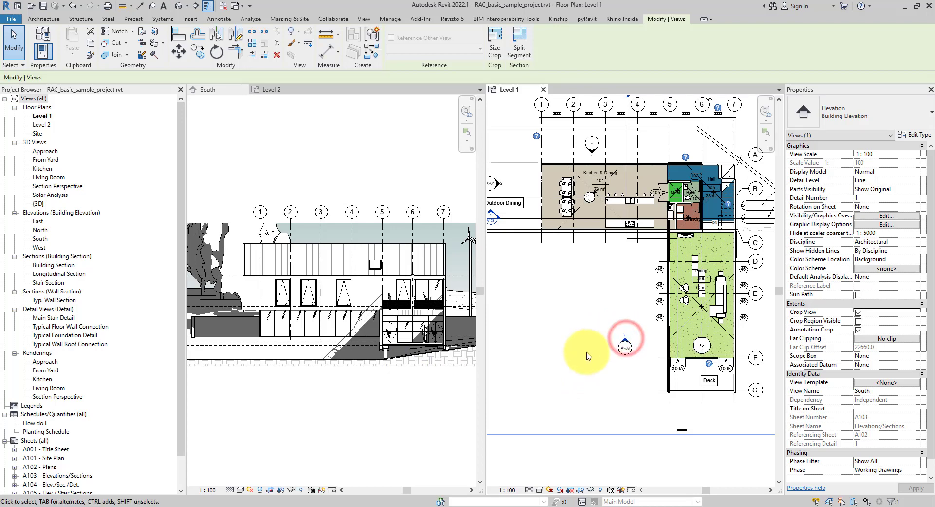
left_click_drag(583, 294, 659, 375)
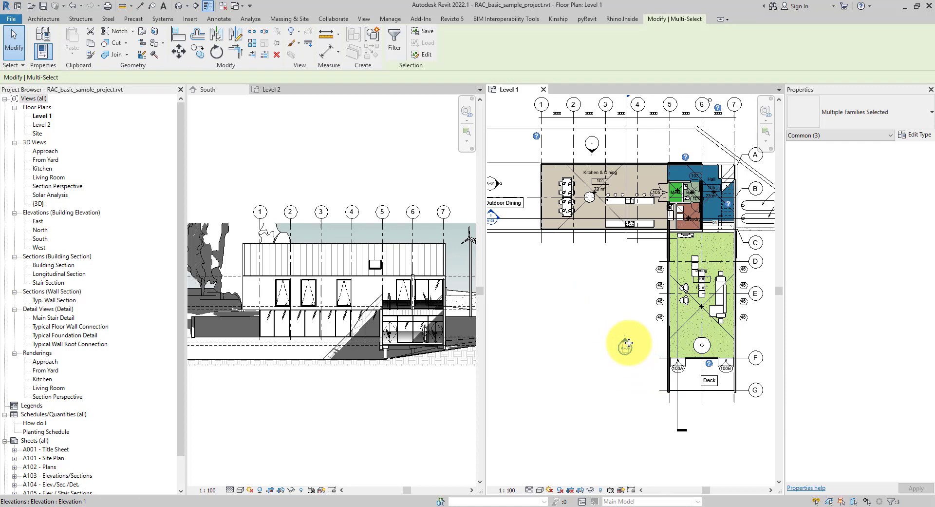
left_click_drag(625, 344, 620, 415)
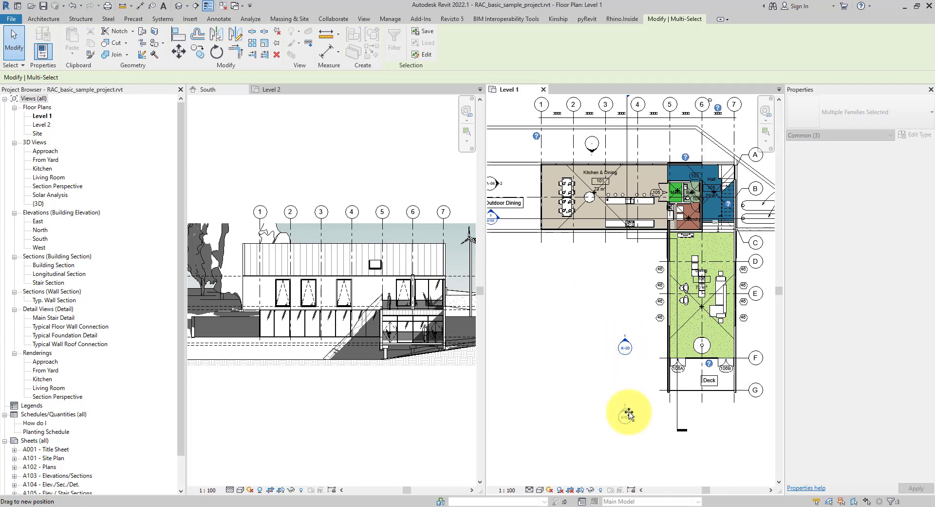
left_click(604, 334)
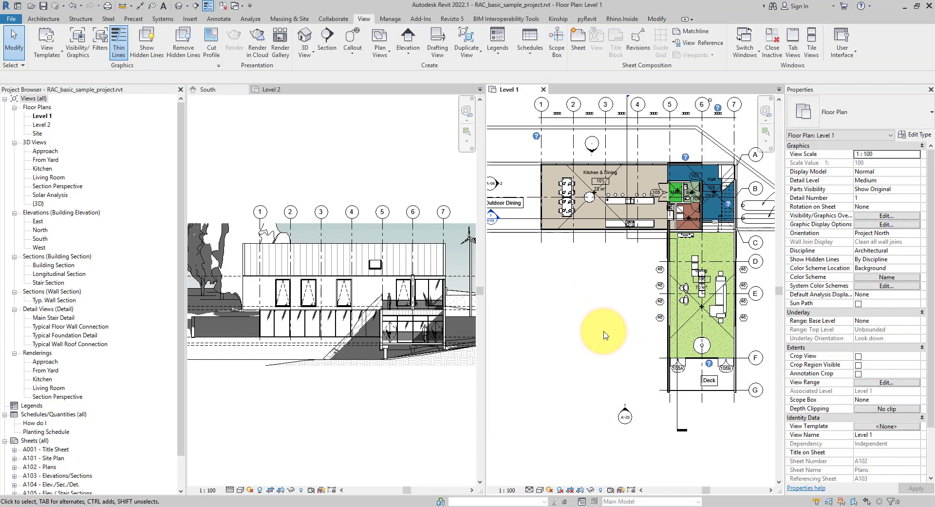
left_click(625, 412)
left_click(628, 385)
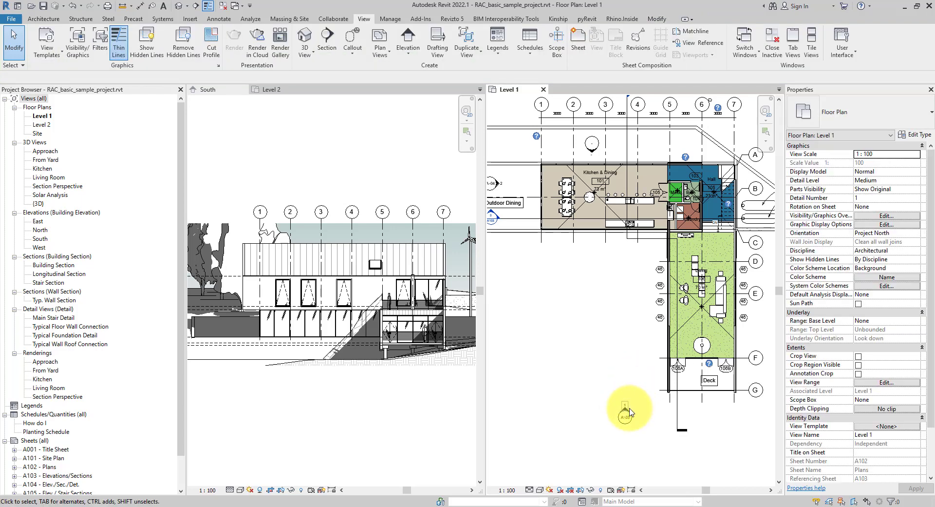
left_click(629, 408)
middle_click_drag(631, 323, 633, 234)
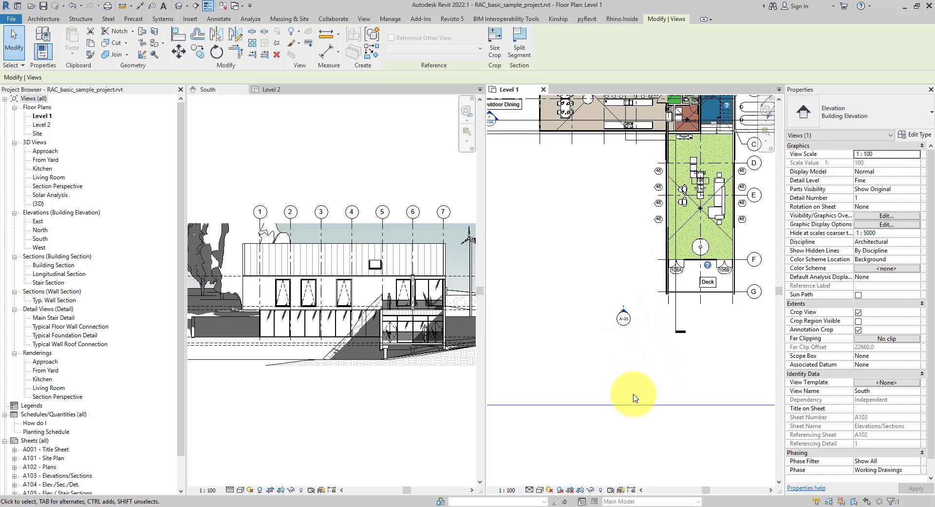
Move the complete South elevation marker farther down from the deck and select its arrow to show the view line
left_click_drag(564, 254, 648, 351)
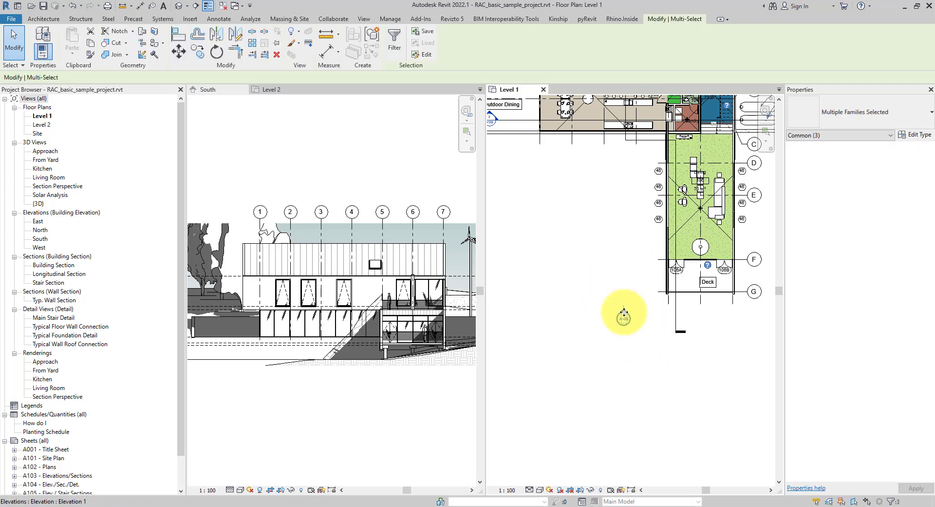
left_click_drag(624, 313, 623, 382)
left_click(613, 396)
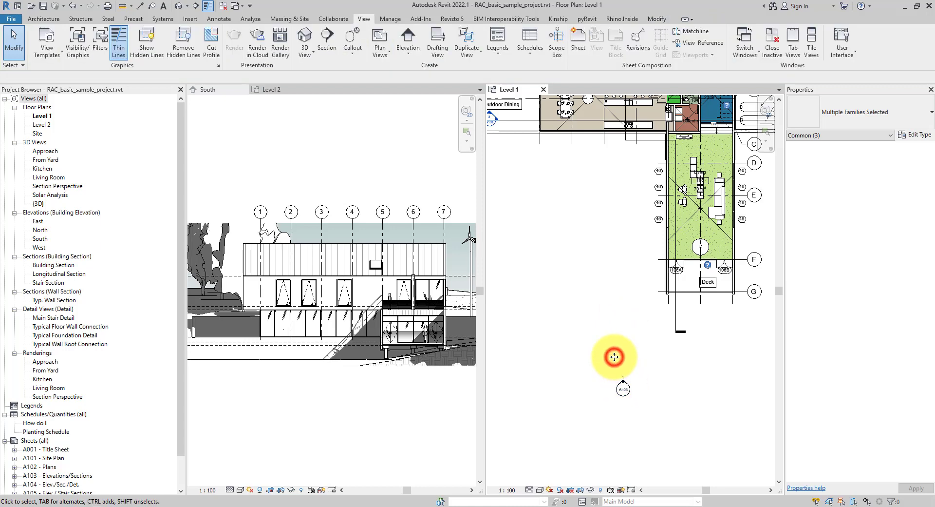
left_click(625, 380)
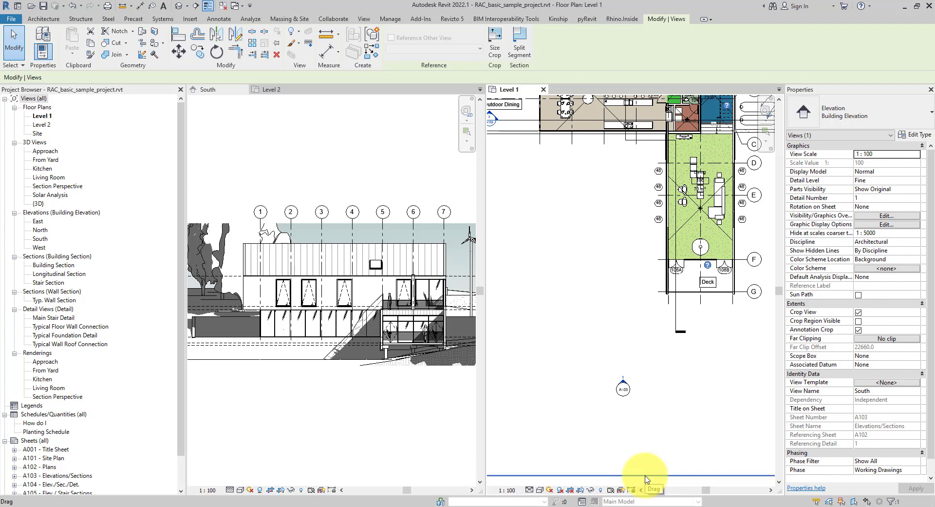
Undo the view line drag and the moves of the South elevation marker
left_click(84, 6)
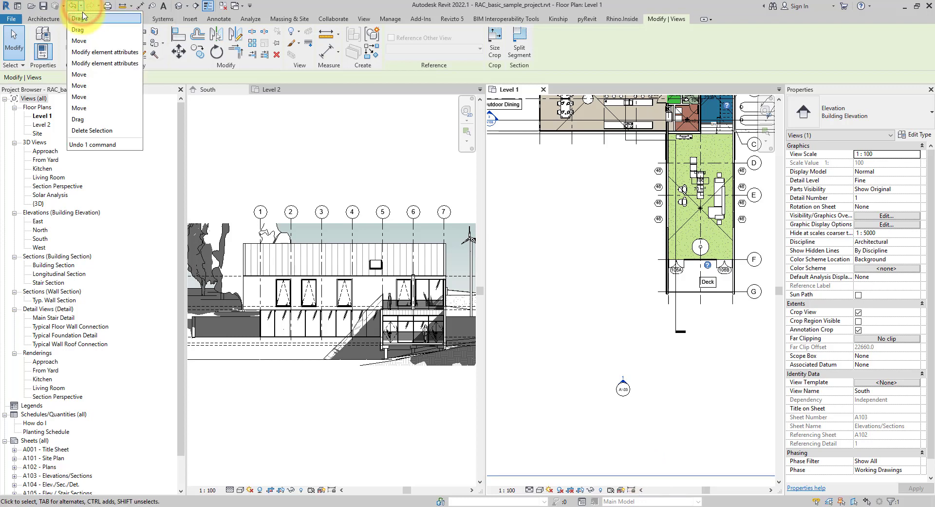
left_click(87, 41)
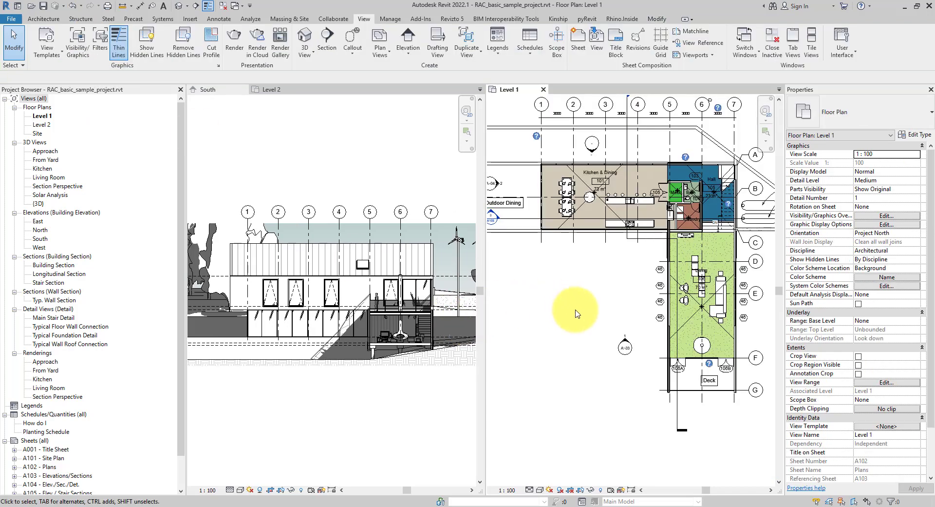
Select the complete South elevation marker and move it clear of the building, below grid G and the deck
left_click(625, 348)
mouse_move(587, 295)
left_mouse_down()
mouse_move(642, 375)
mouse_move(634, 373)
mouse_move(629, 431)
left_mouse_up()
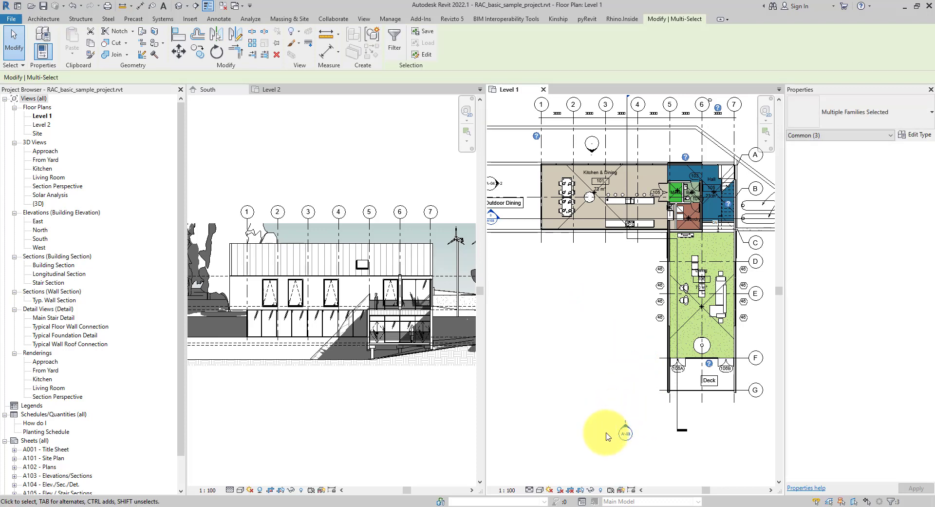
left_click(637, 415)
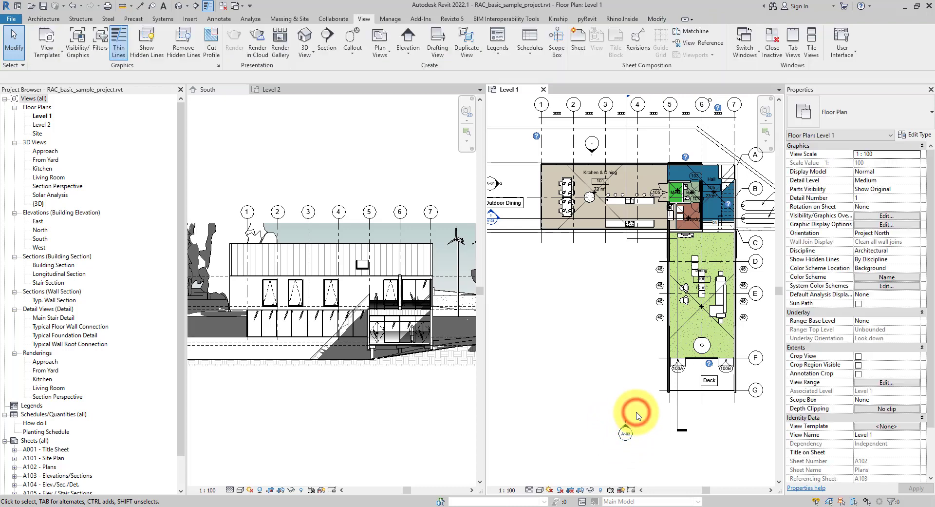